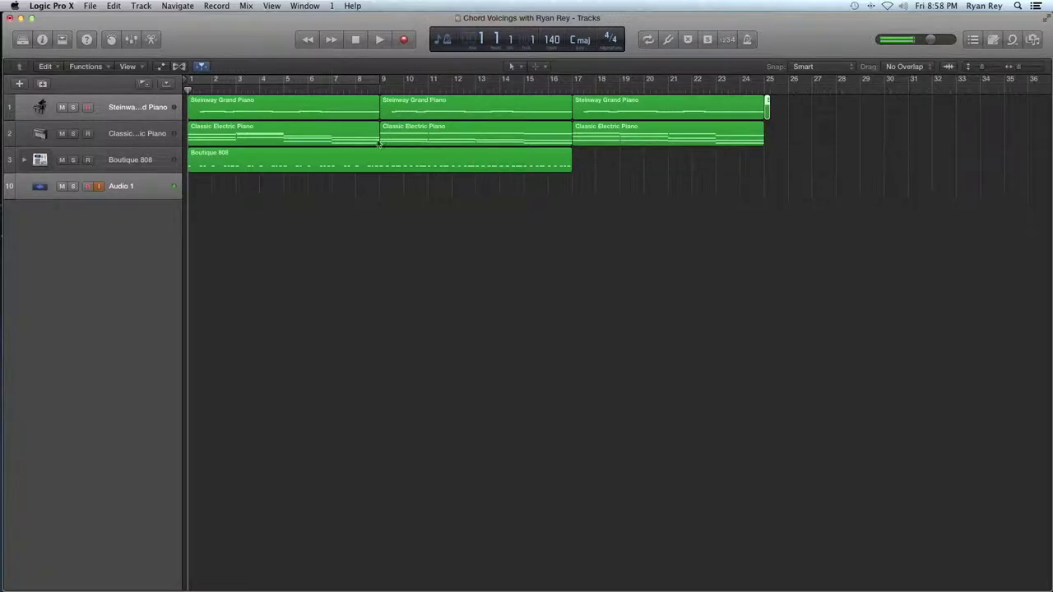
Try the Project bounce settings (PCM output, MP3 off, earlier start), then cancel without exporting.
left_click(90, 6)
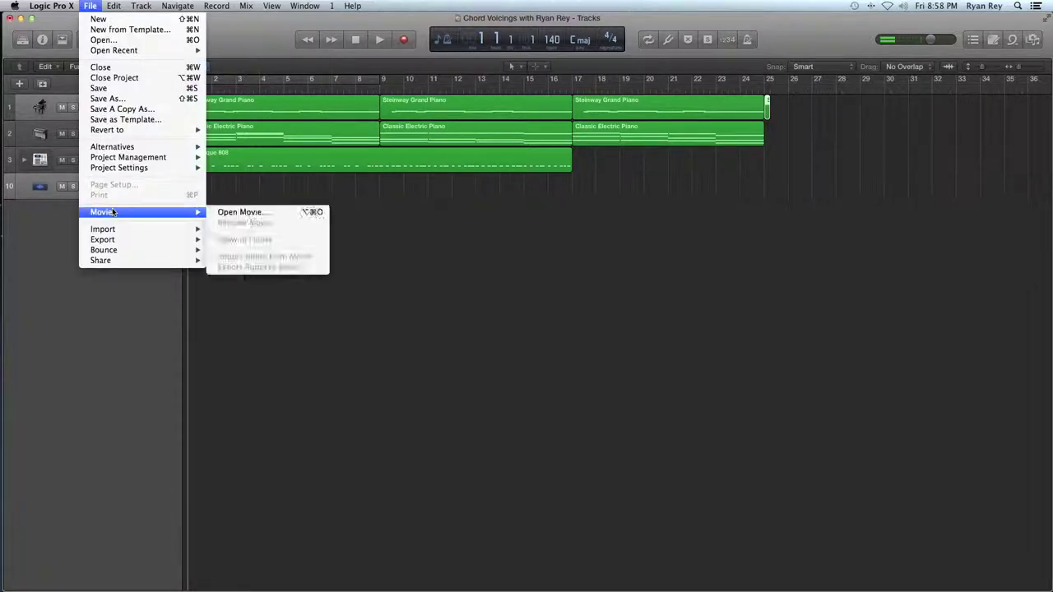
mouse_move(131, 250)
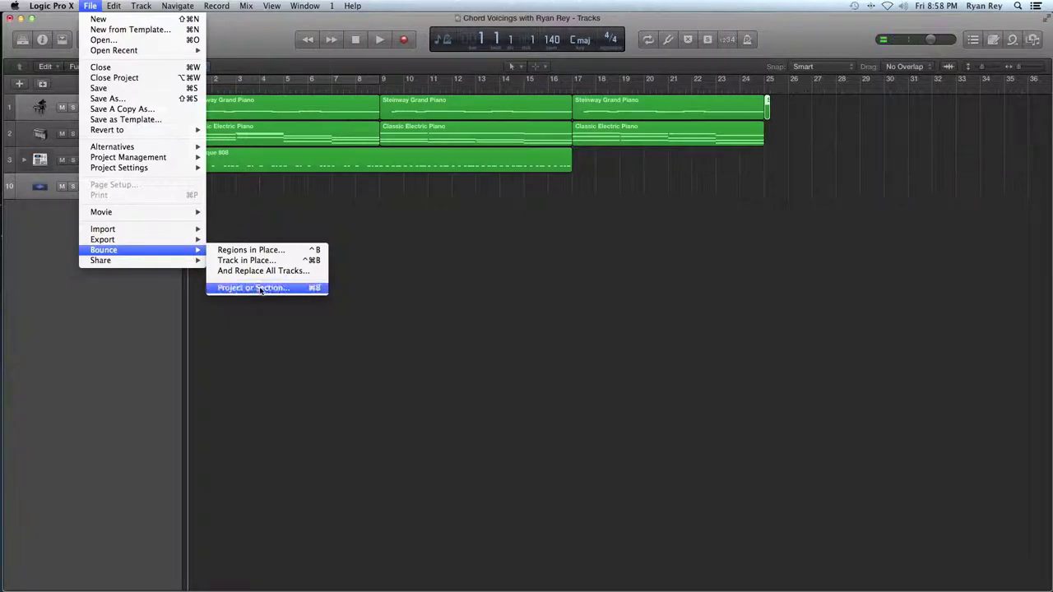
left_click(259, 288)
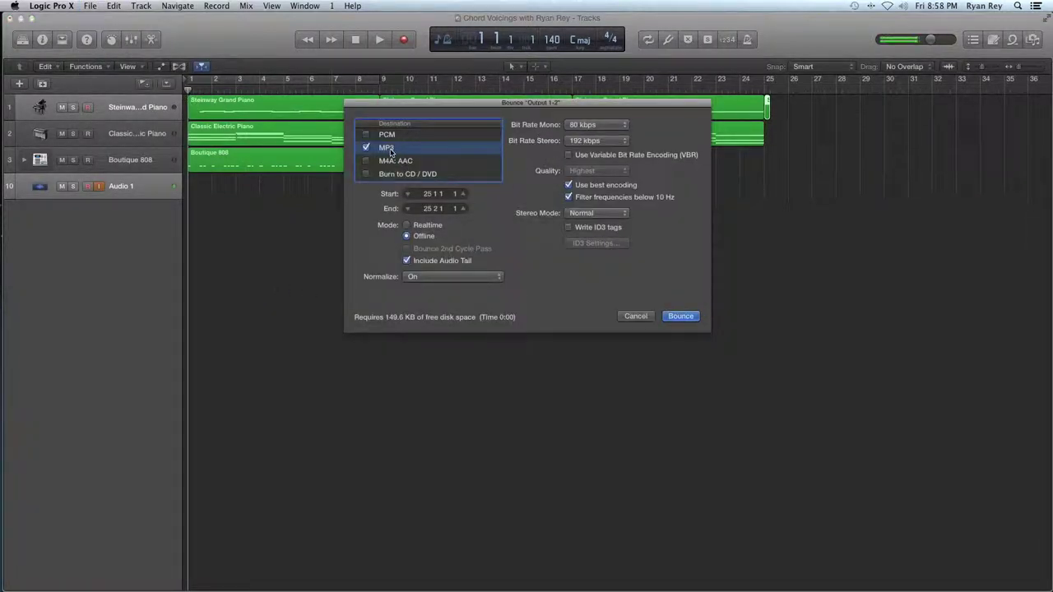
left_click(365, 134)
left_click(366, 147)
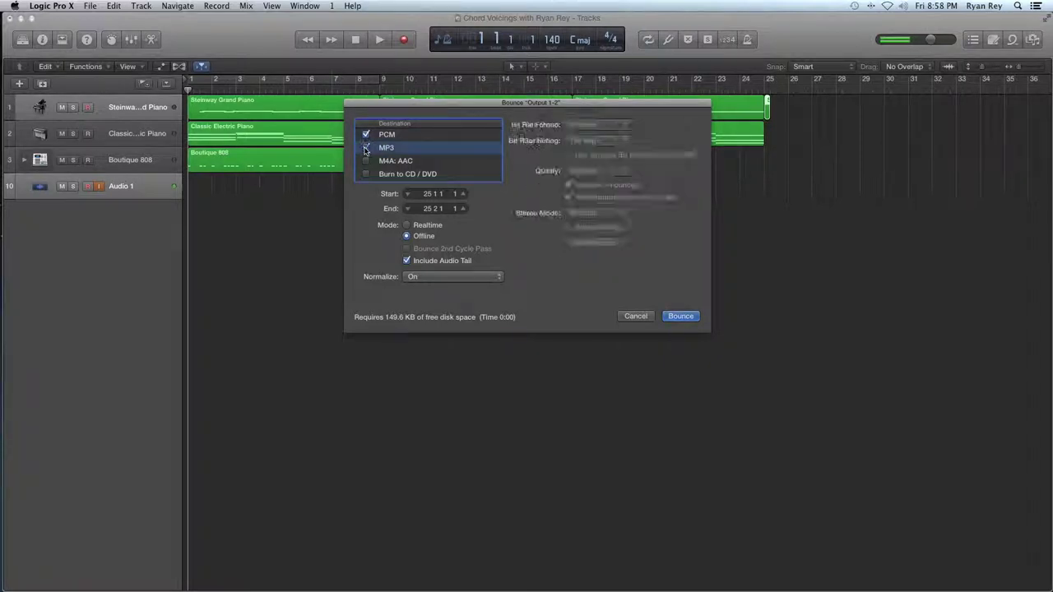
left_click(419, 137)
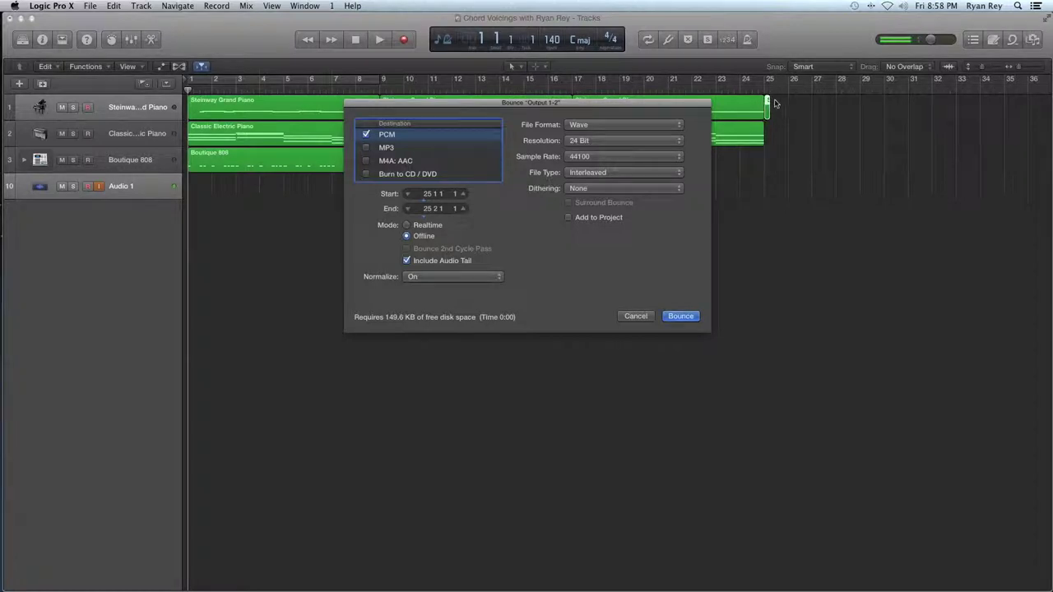
left_click(408, 193)
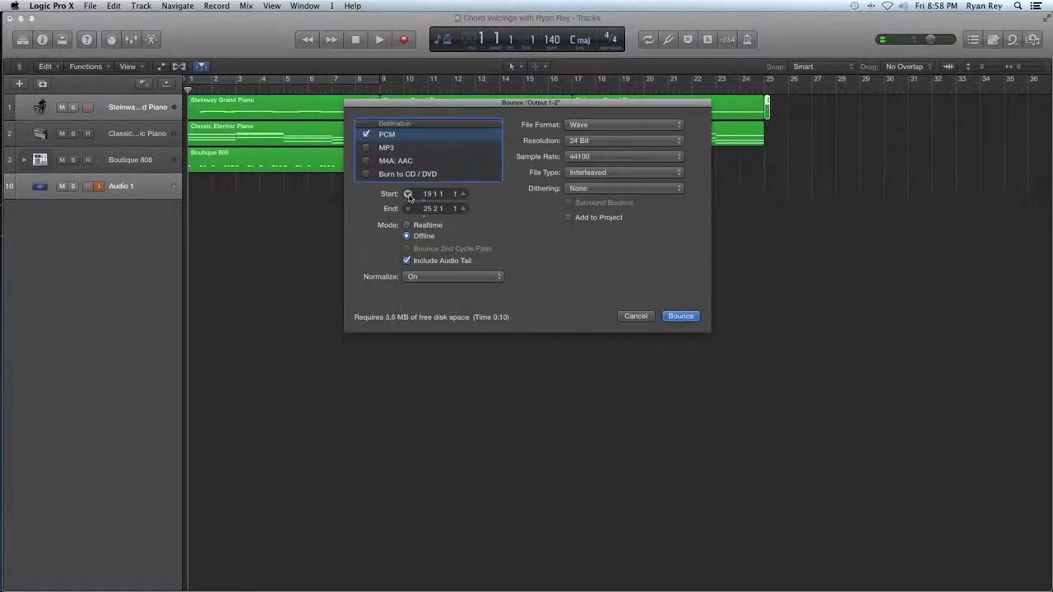
left_click(635, 316)
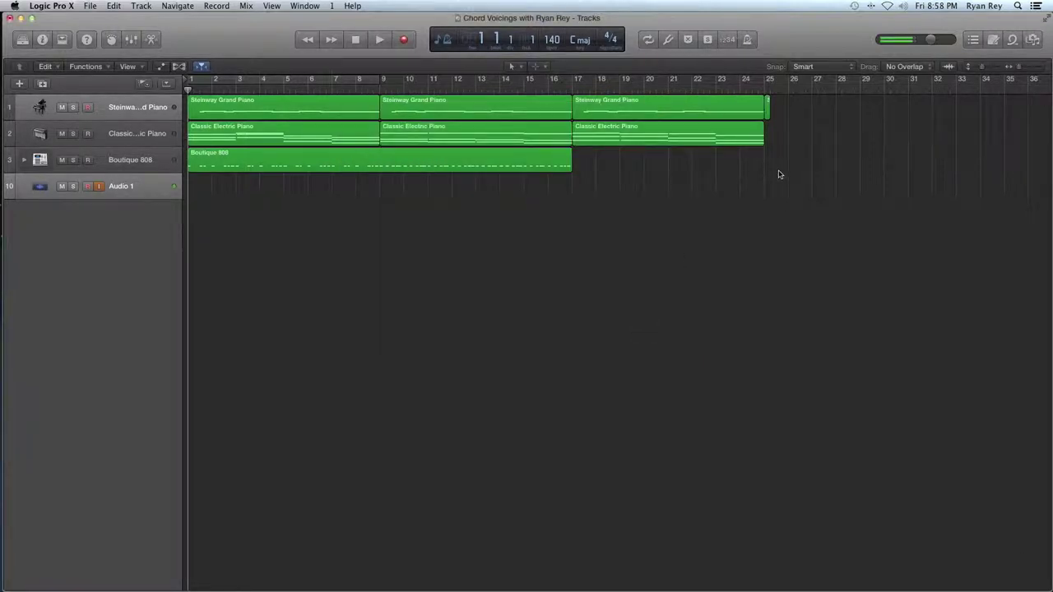
Reopen the Project bounce settings and close them again without exporting.
left_click(90, 6)
mouse_move(148, 251)
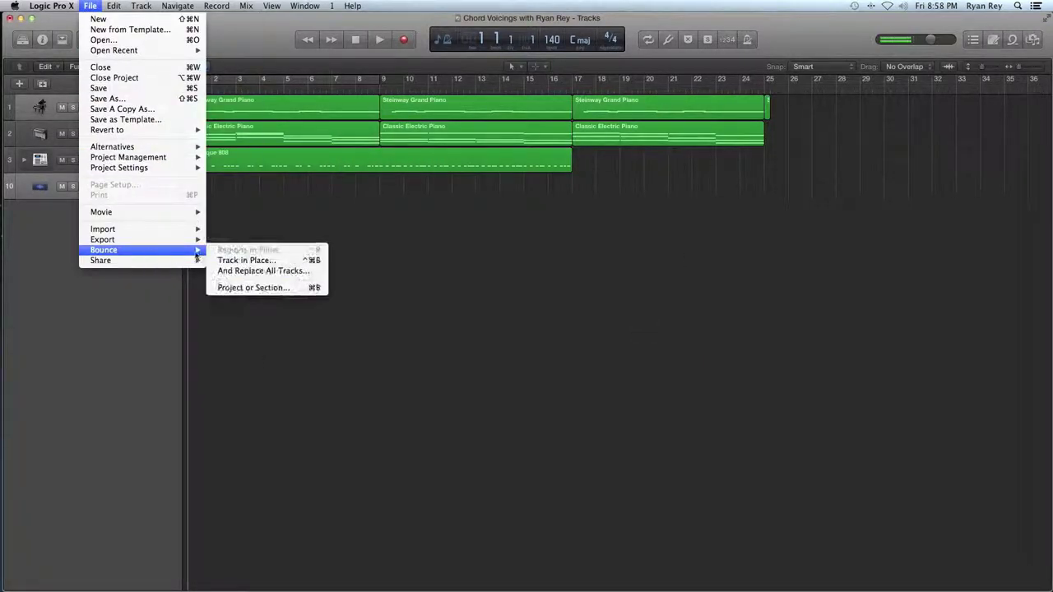
left_click(260, 288)
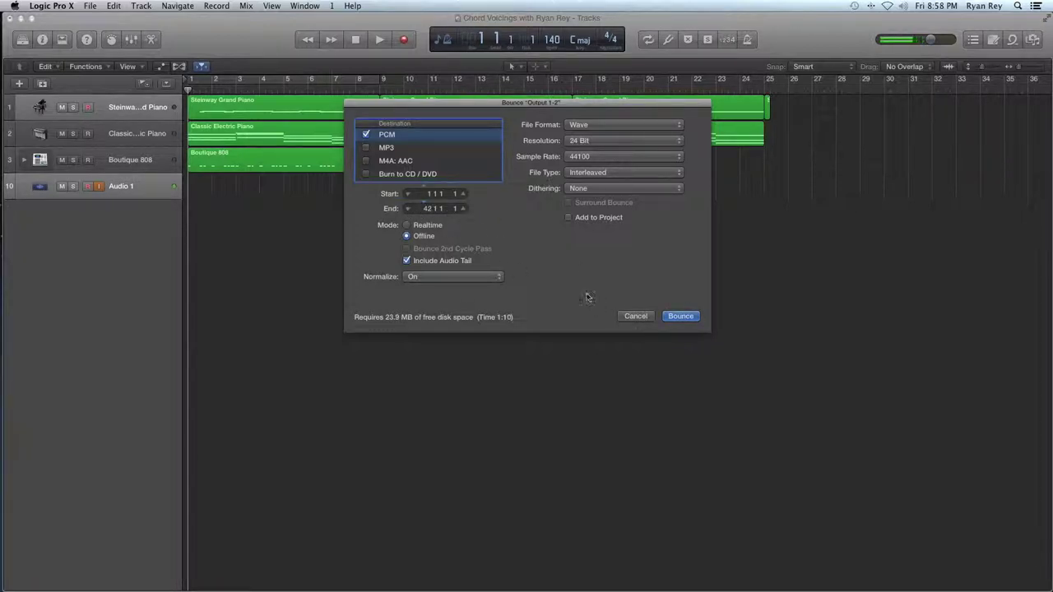
left_click(635, 316)
Drag the project end marker back to bar 25, just after the last piano regions.
scroll(667, 247, "right", 5)
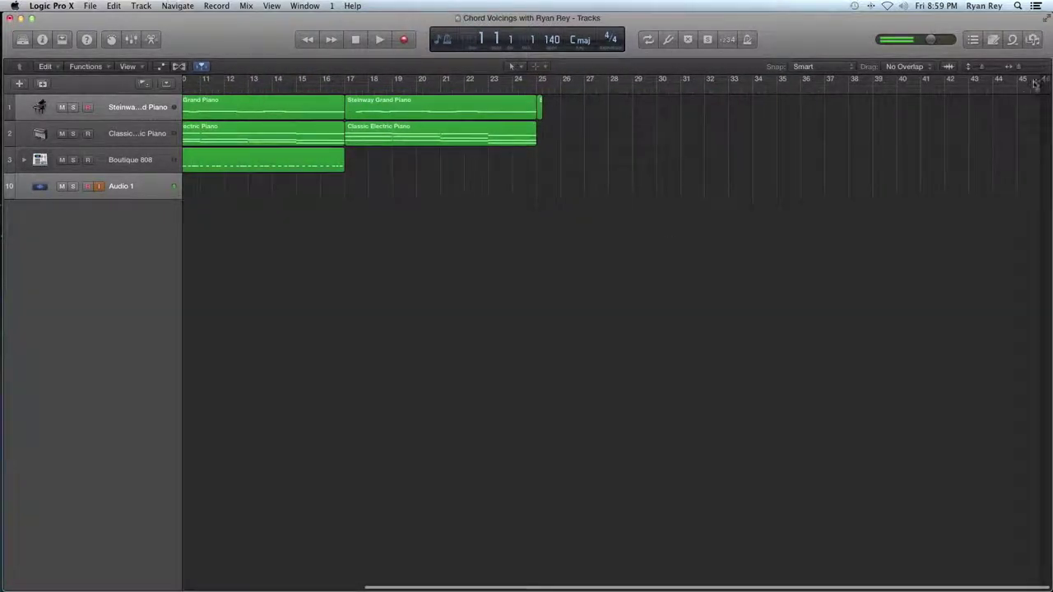
mouse_move(1040, 80)
left_mouse_down()
mouse_move(896, 103)
mouse_move(550, 104)
left_mouse_up()
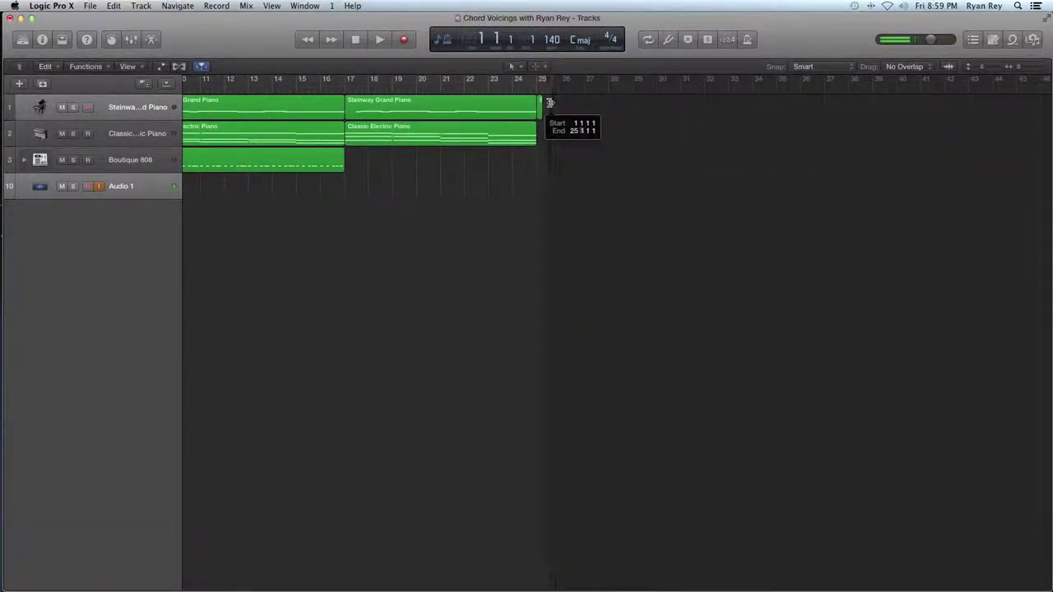
scroll(549, 132, "left", 9)
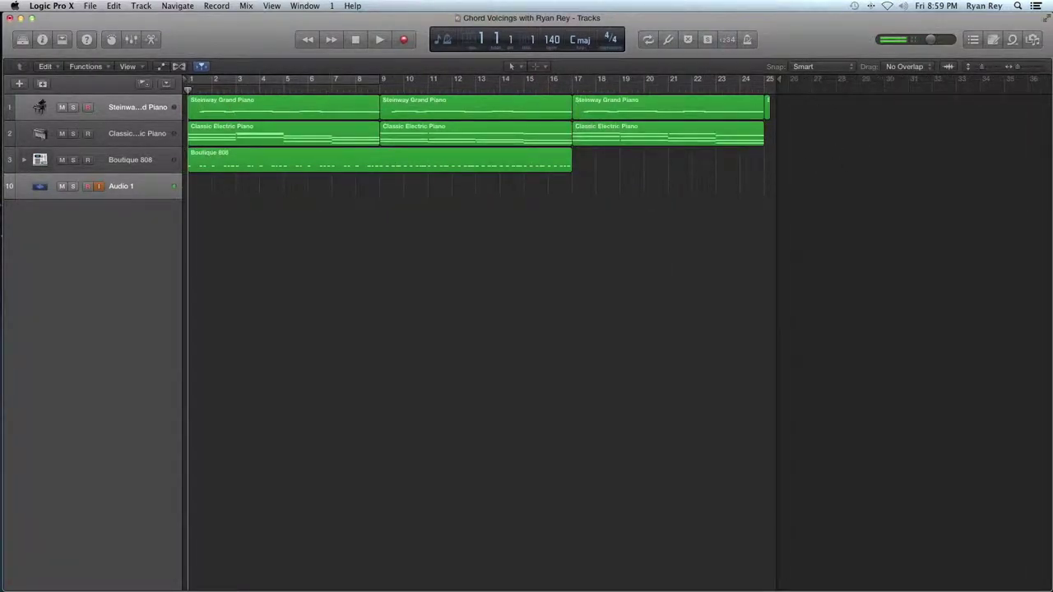
left_click(51, 6)
Open the Project bounce settings for a 24-bit 44100 Wave file and proceed to saving.
mouse_move(89, 6)
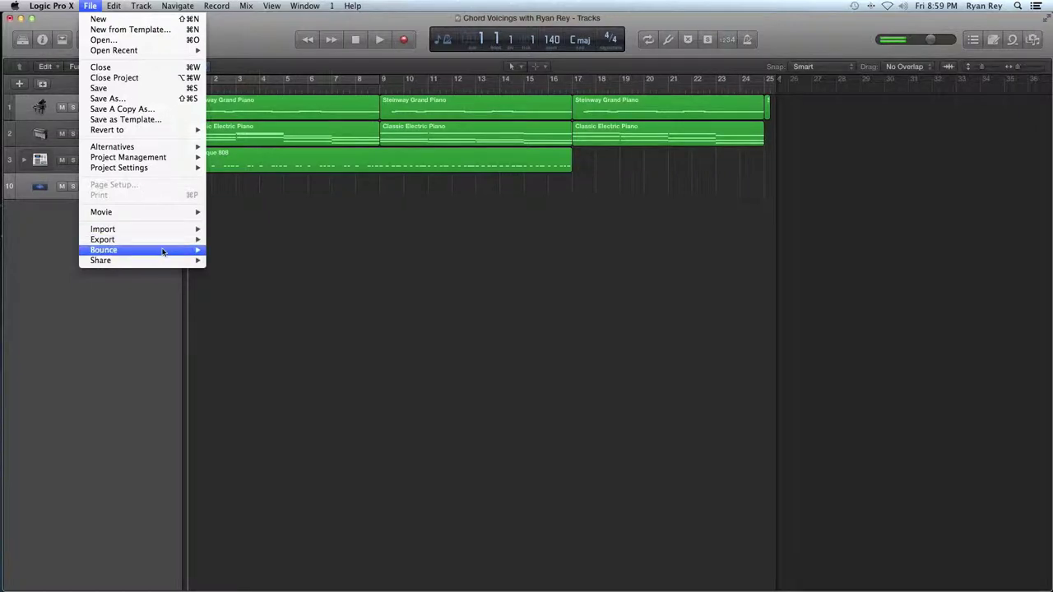
mouse_move(162, 250)
left_click(280, 286)
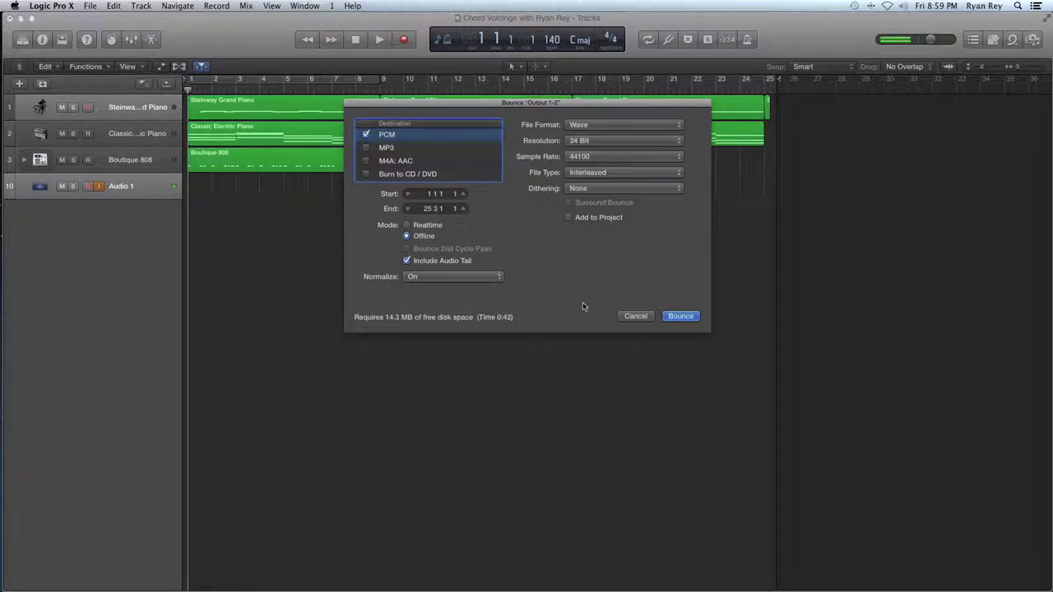
left_click(683, 316)
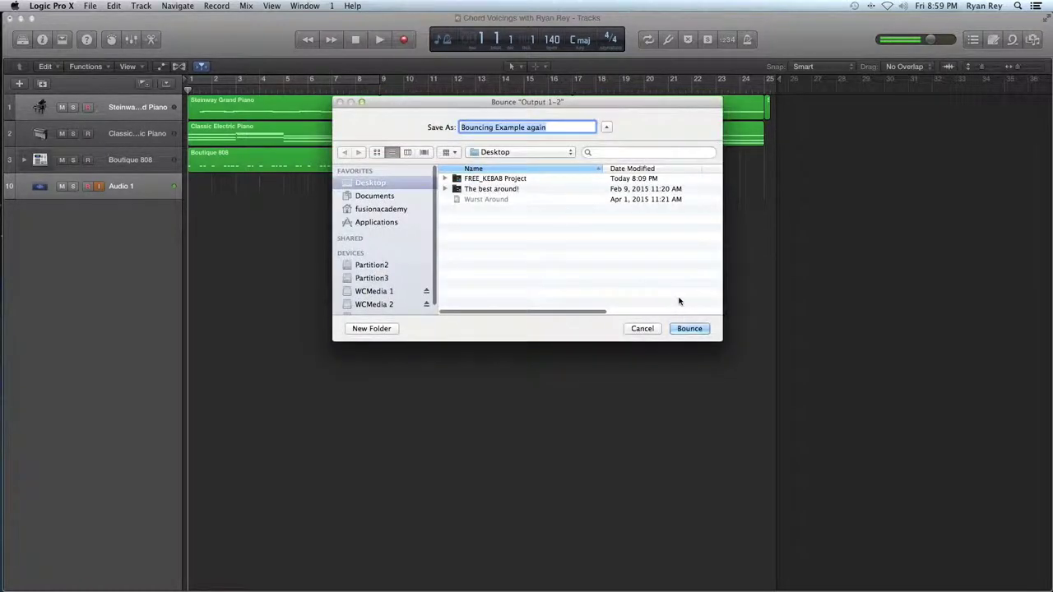
Save the bounce as 'Bouncing Example' on the Desktop and select the resulting WAV.
left_click(562, 128)
key("BackSpace")
key("BackSpace")
key("BackSpace")
key("BackSpace")
key("BackSpace")
key("BackSpace")
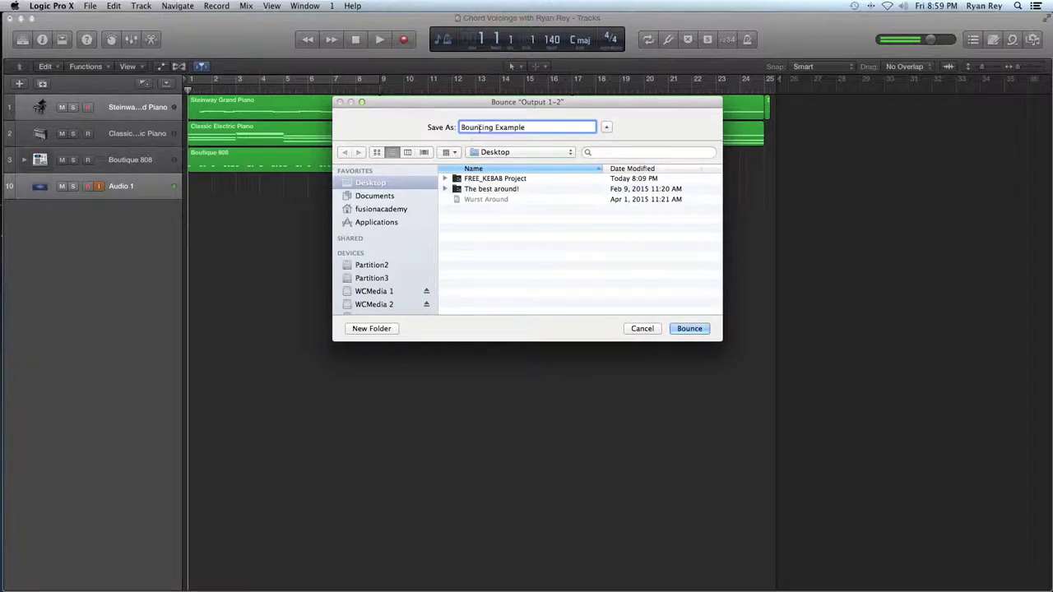
left_click(689, 329)
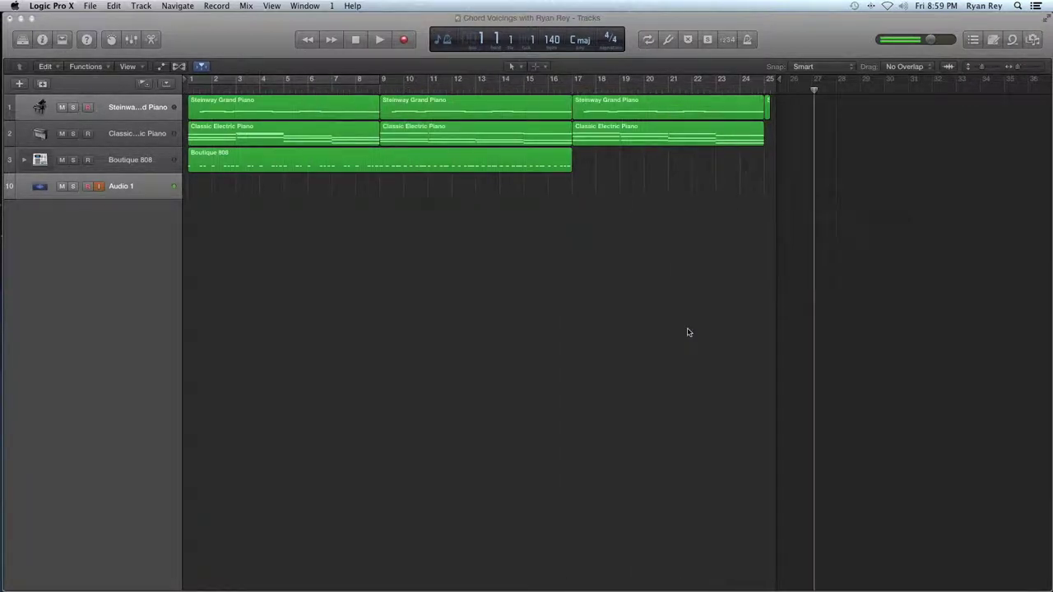
left_click(20, 18)
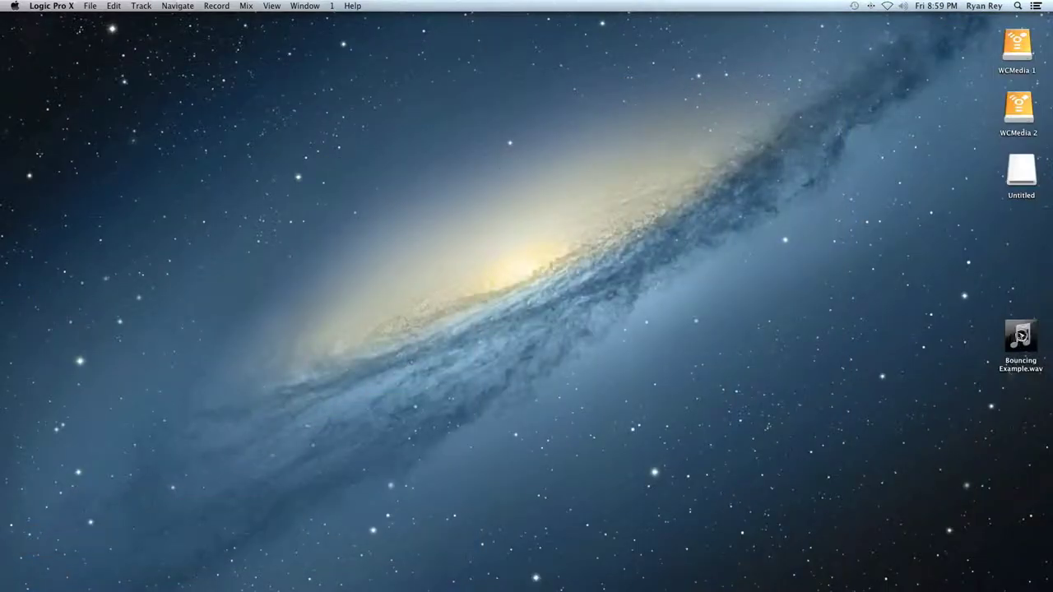
left_click(1020, 334)
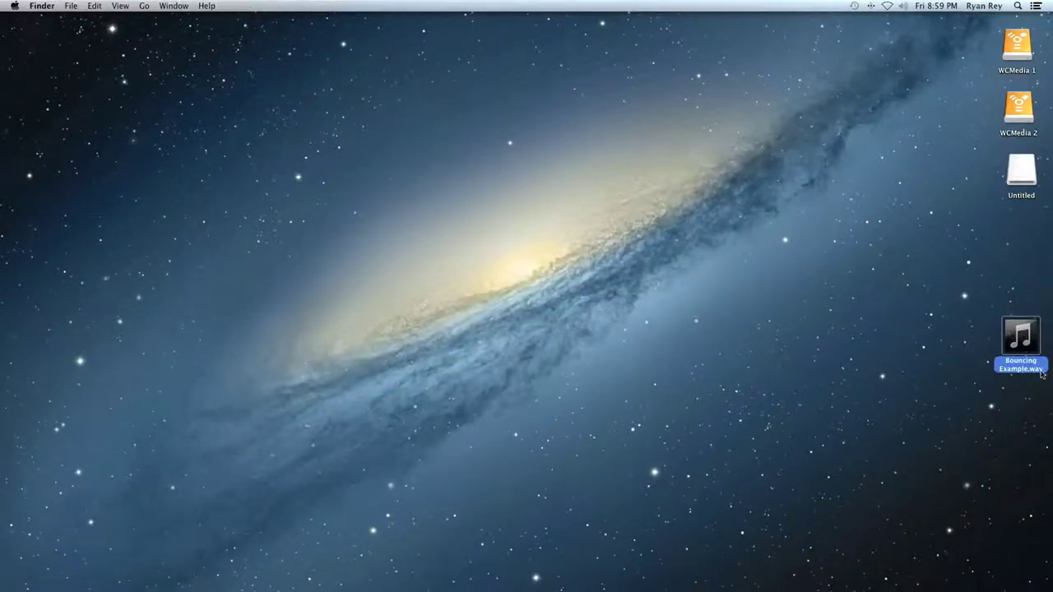
Import Bouncing Example.wav into the iTunes library so it shows under Recently Added.
mouse_move(4, 510)
left_click(16, 525)
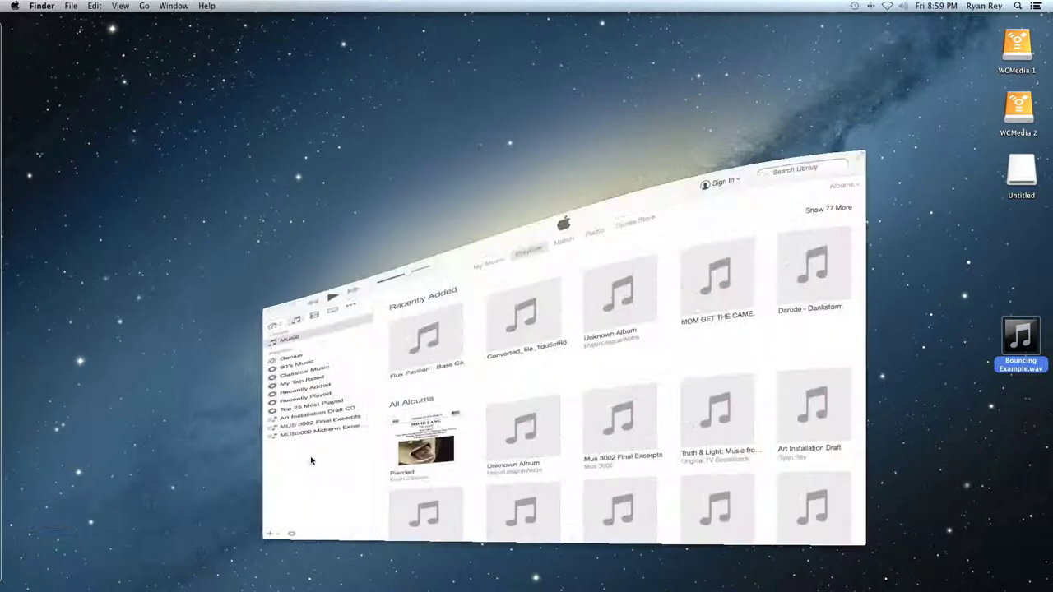
double_click(1012, 328)
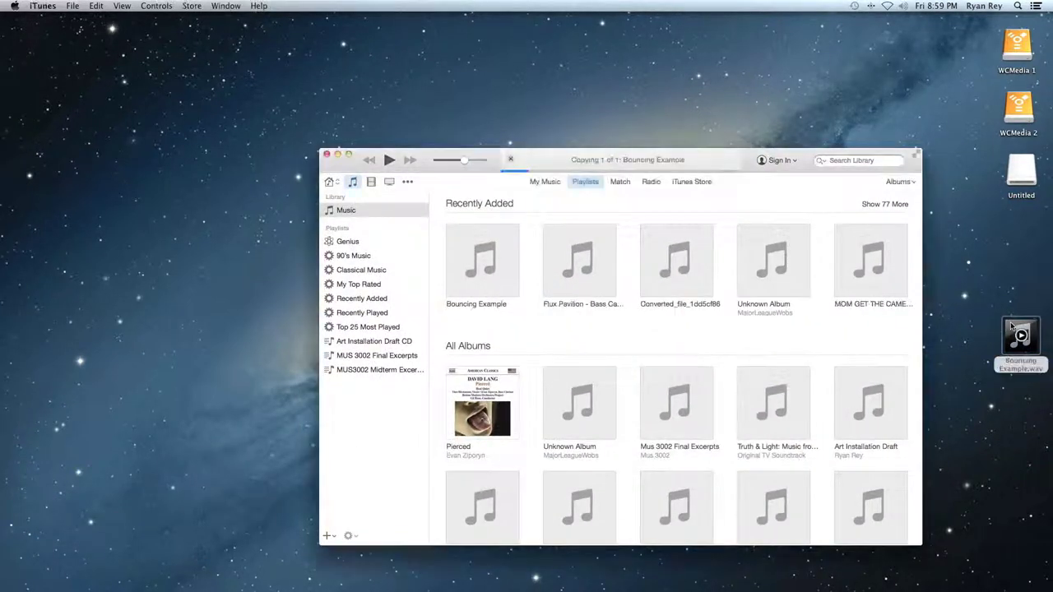
left_click(486, 265)
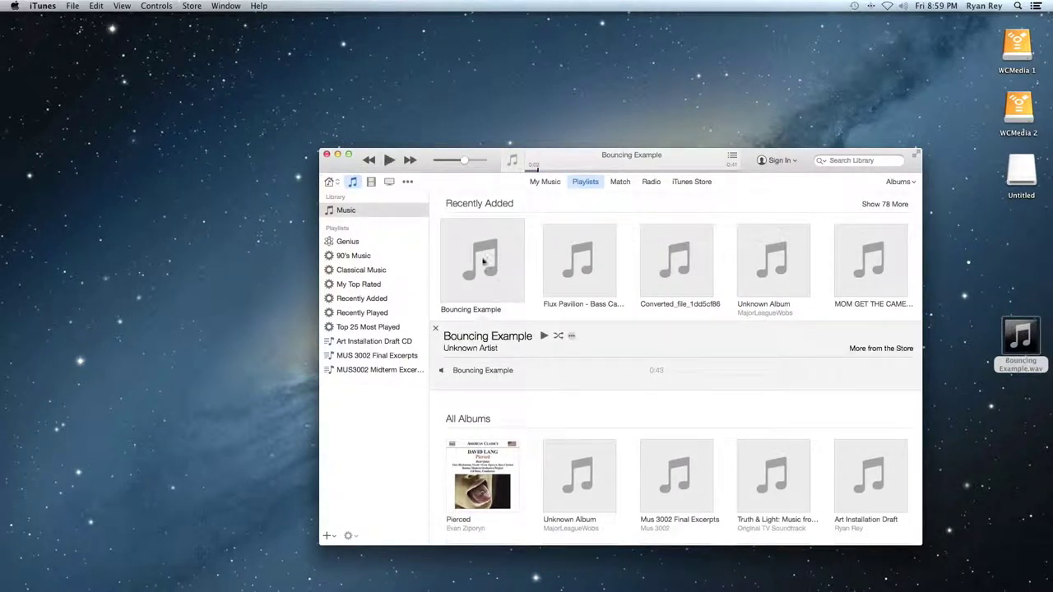
right_click(507, 260)
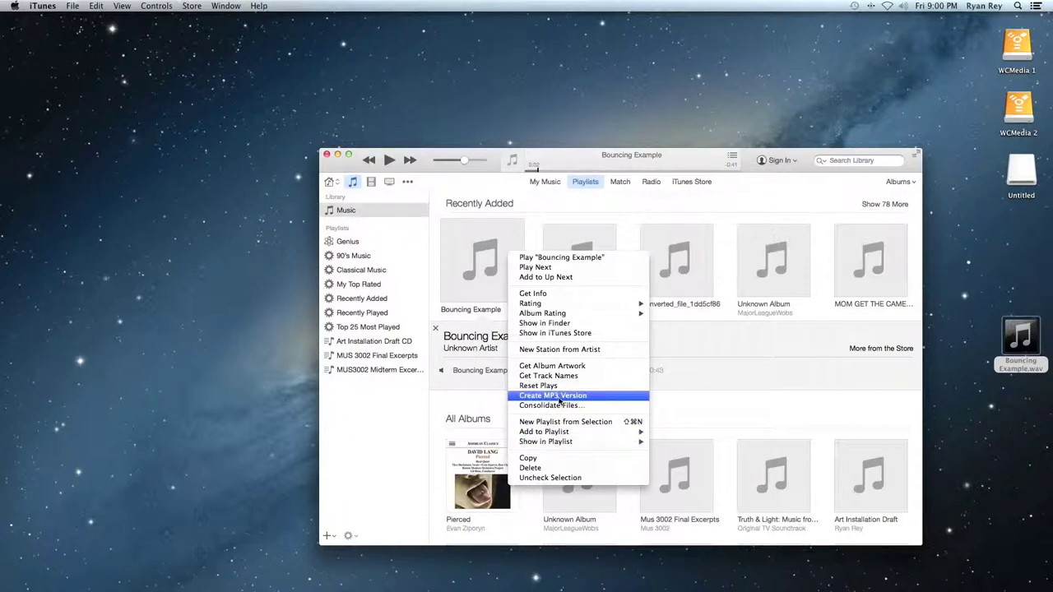
left_click(425, 171)
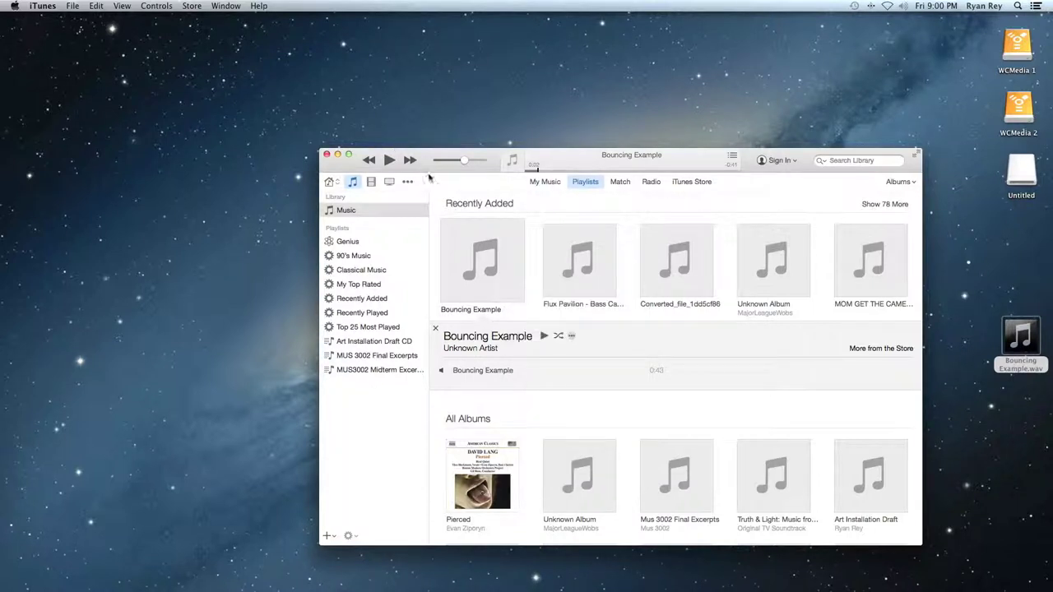
Set iTunes import settings to MP3 Encoder at Higher Quality (192 kbps) and confirm.
left_click(43, 6)
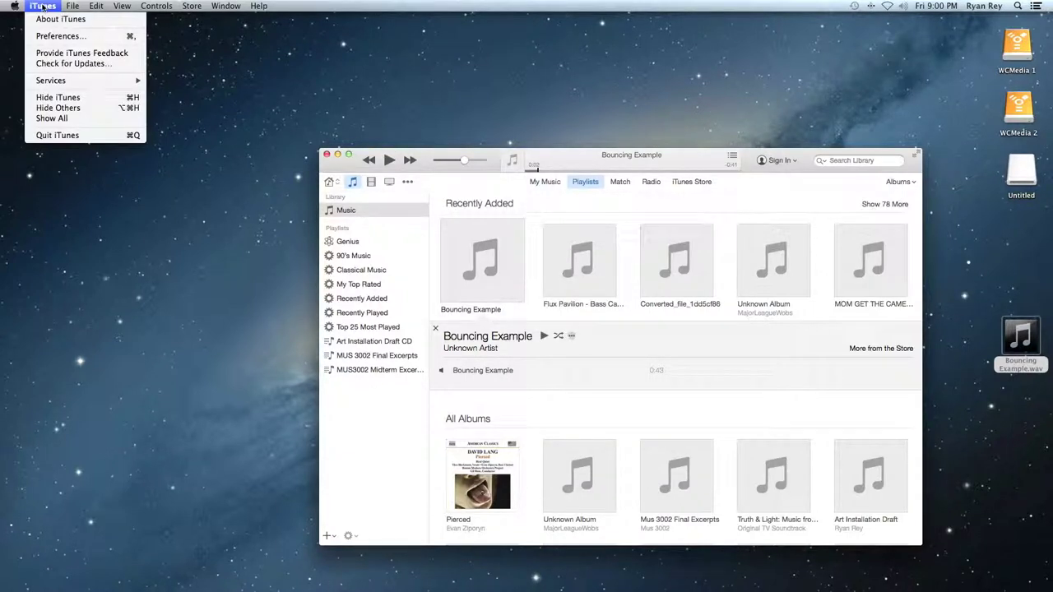
left_click(56, 37)
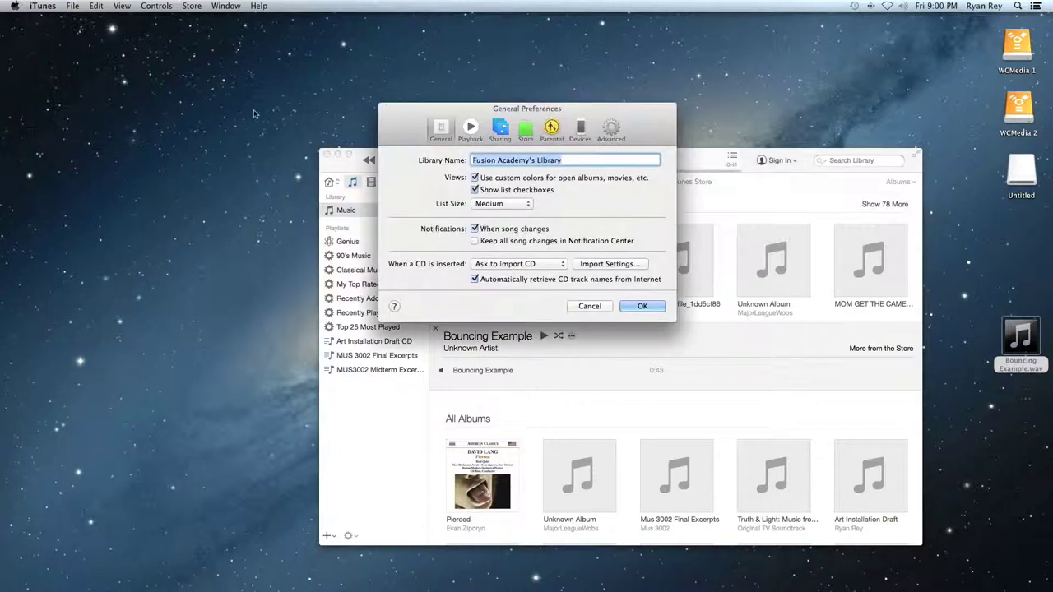
left_click(637, 264)
left_click(545, 138)
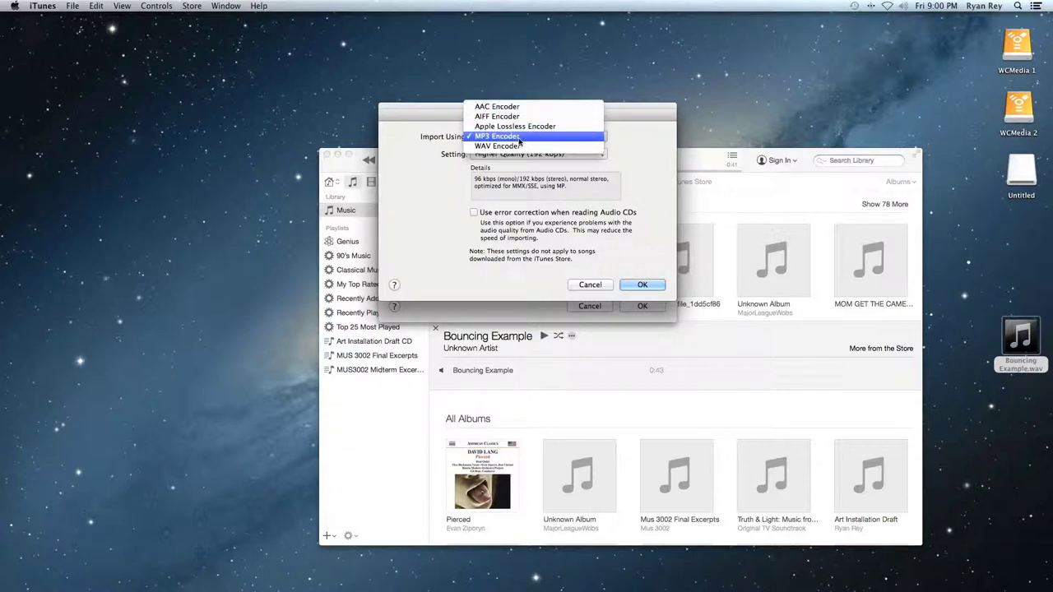
left_click(518, 137)
left_click(643, 284)
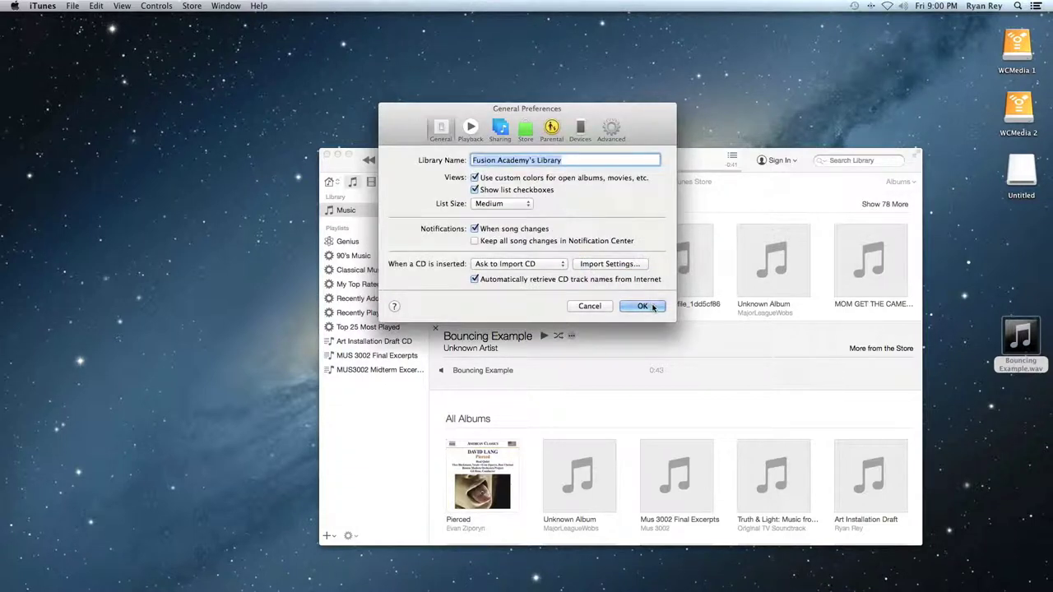
left_click(642, 307)
Create an MP3 version of Bouncing Example and open the new copy's info window.
right_click(486, 279)
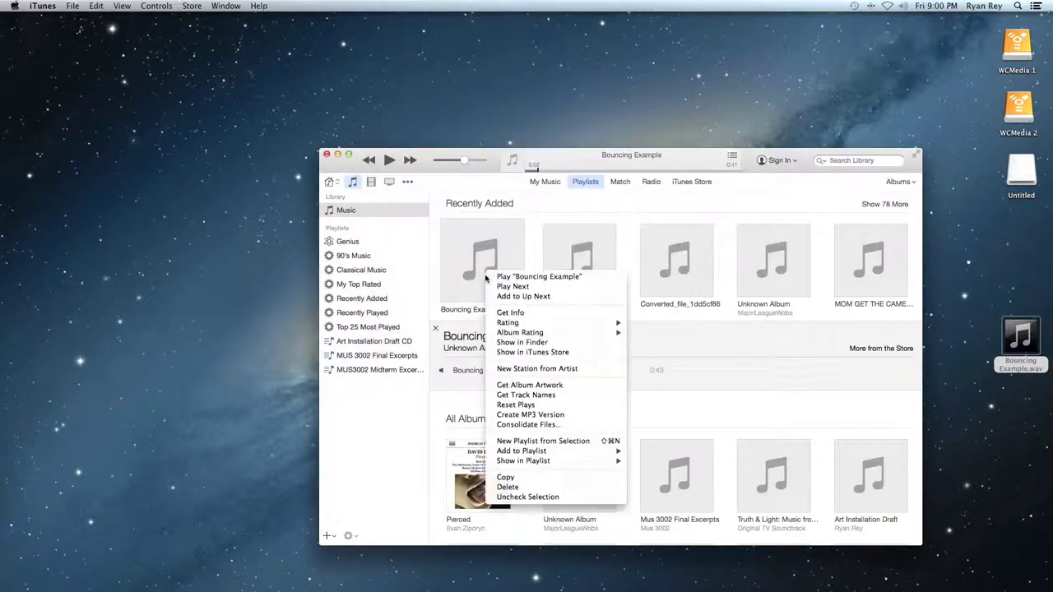
left_click(566, 415)
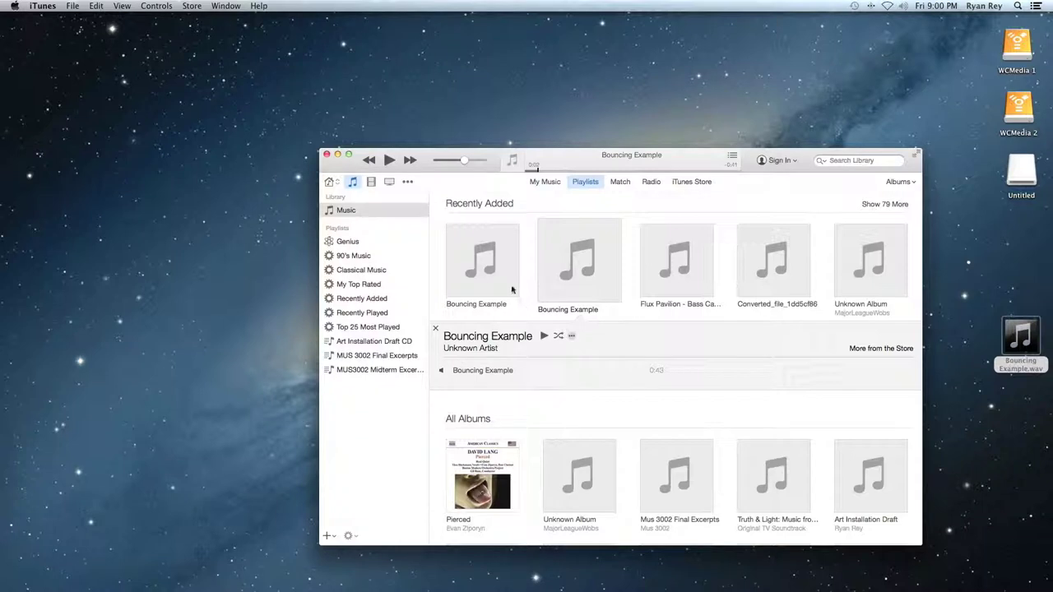
left_click(504, 289)
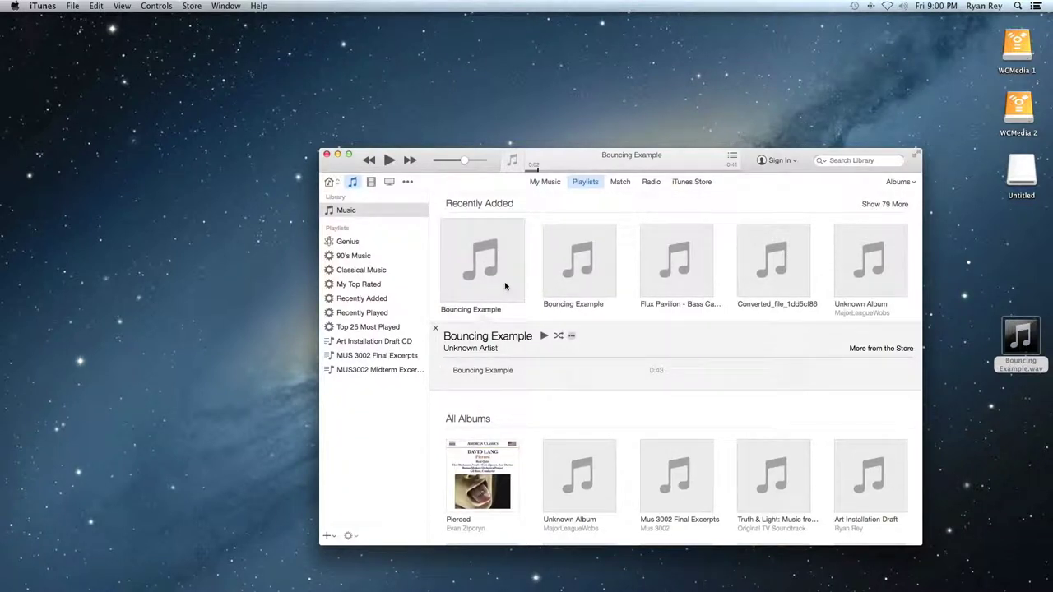
key("super+i")
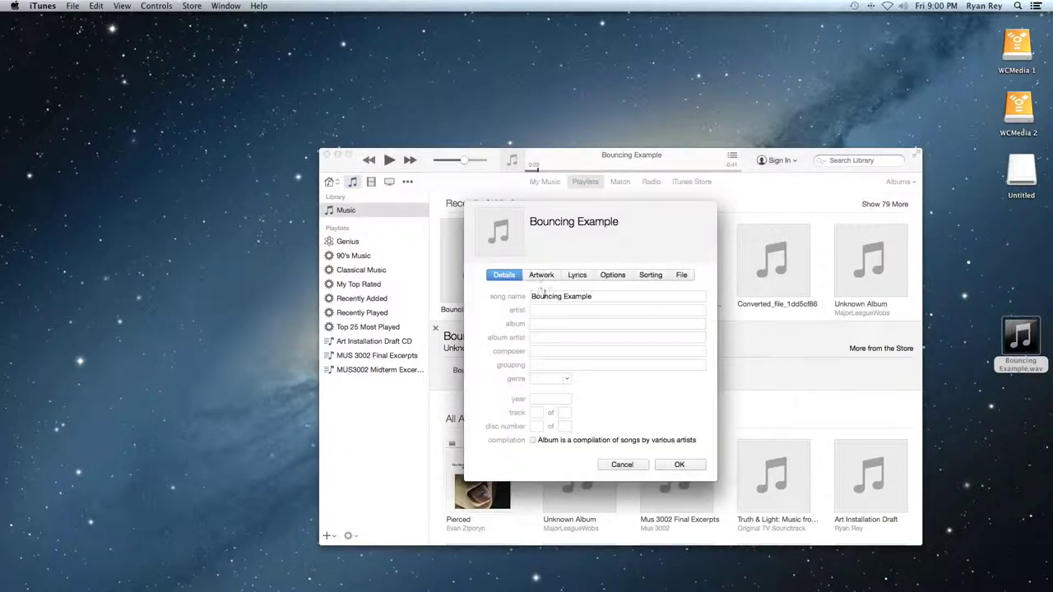
Retitle the MP3 copy as HW4_ followed by the student's surname and first name.
left_click(683, 277)
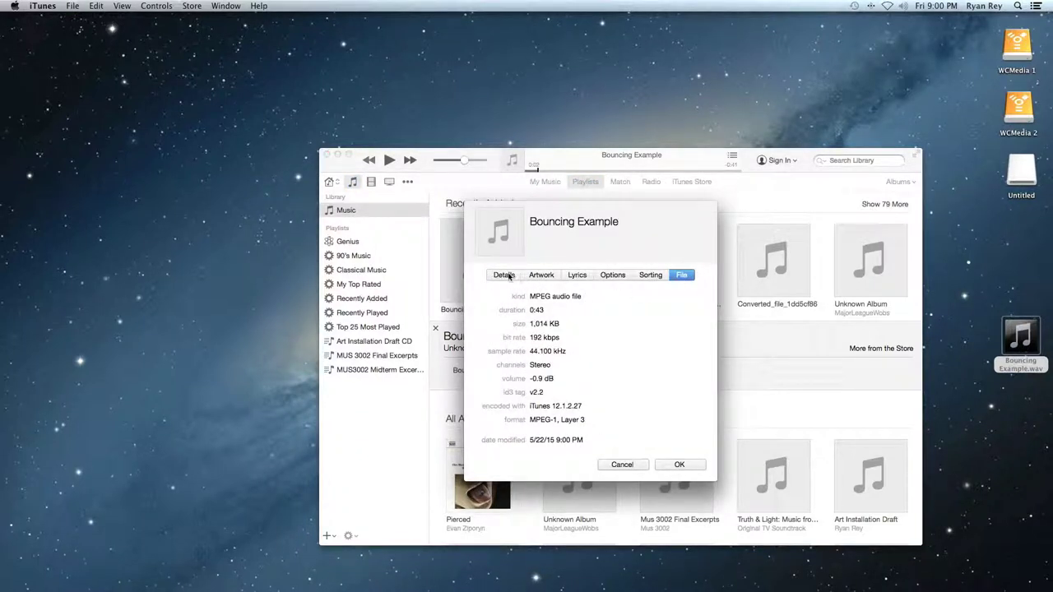
left_click(509, 276)
left_click_drag(599, 297, 520, 298)
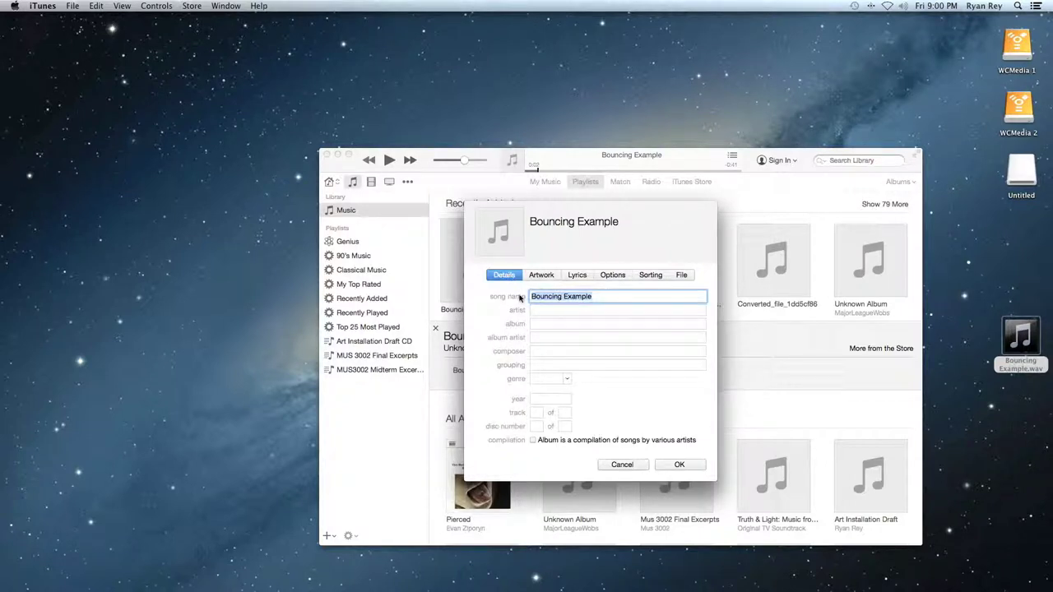
type("HW4")
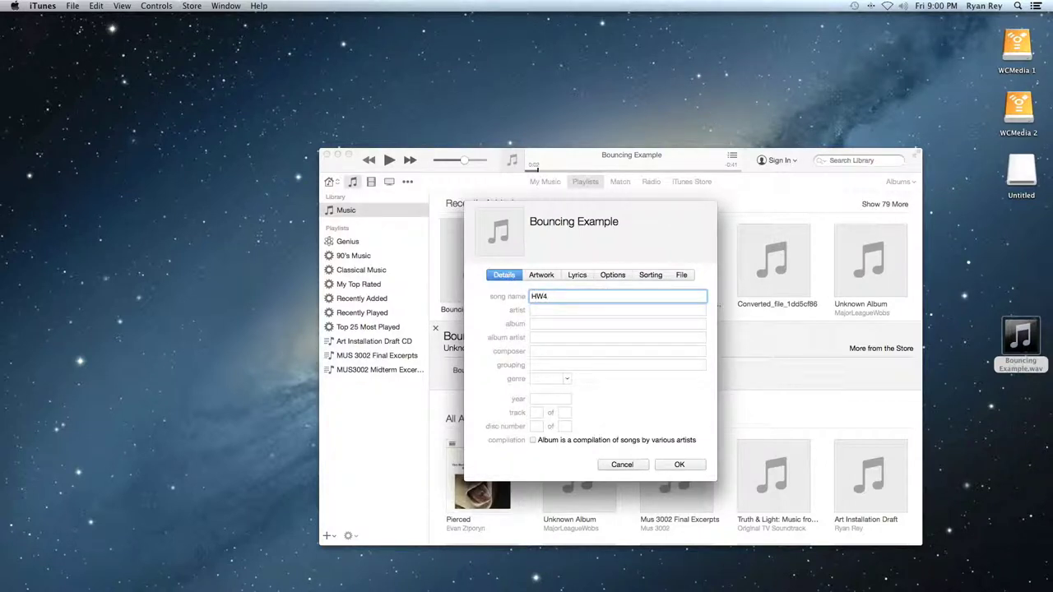
type("_ReyRyan")
left_click(679, 464)
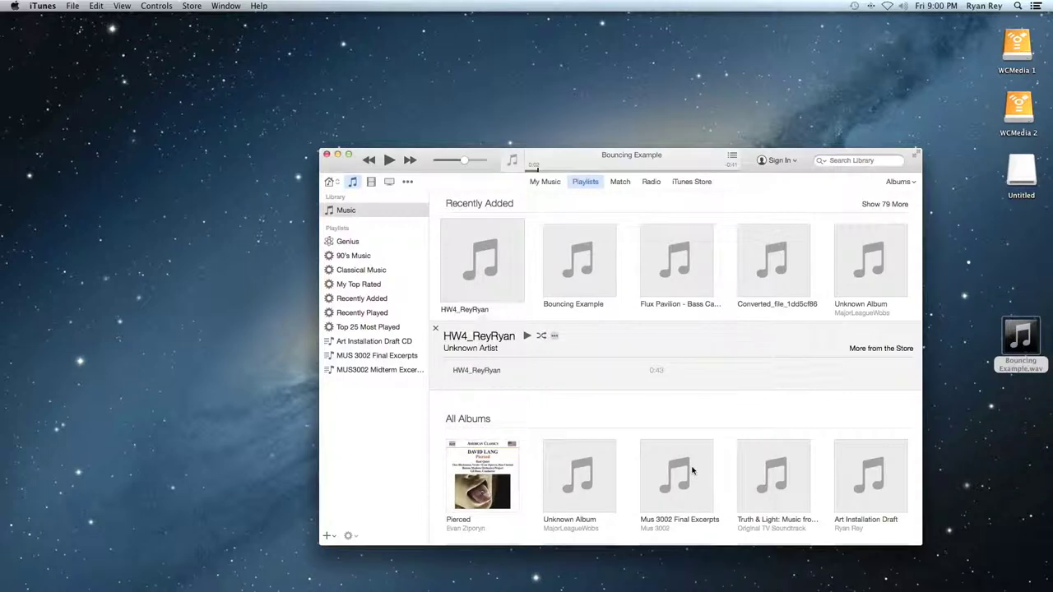
Quit iTunes and return to the course assignment page's file chooser.
left_click(337, 154)
mouse_move(5, 400)
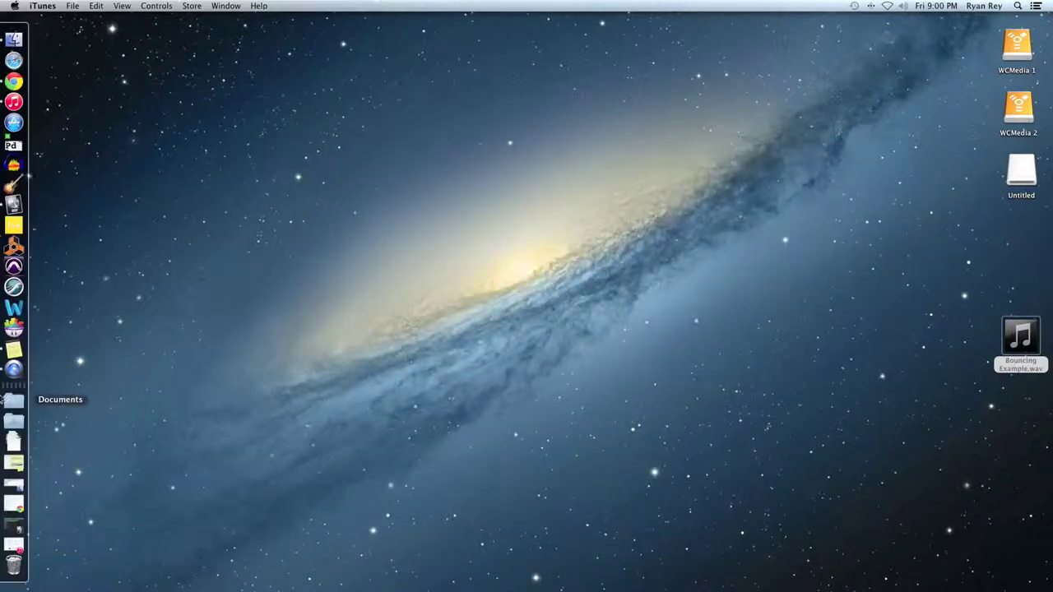
left_click(15, 502)
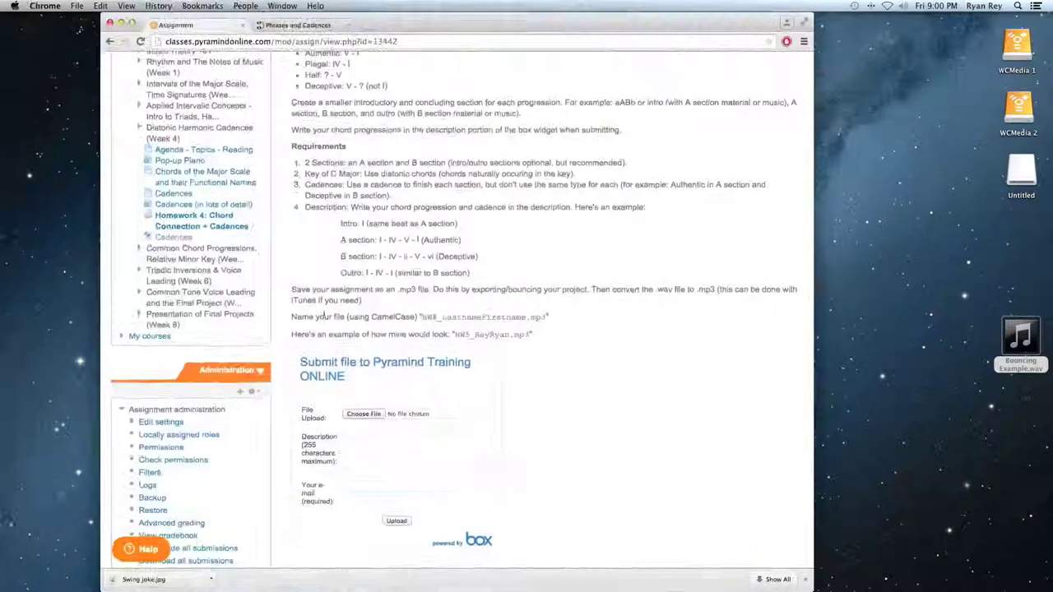
scroll(360, 478, "down", 1)
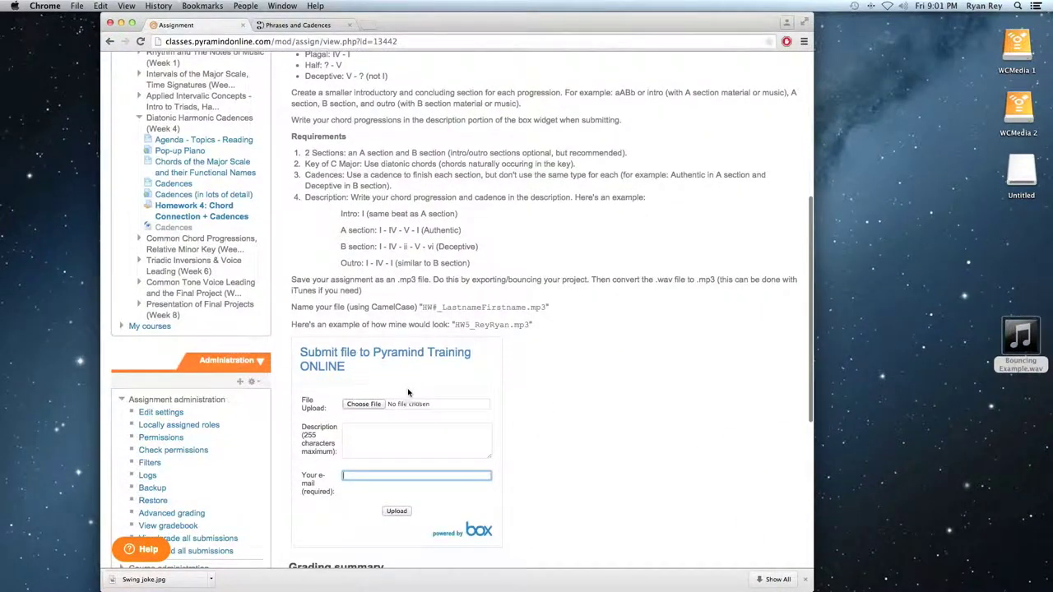
left_click(372, 405)
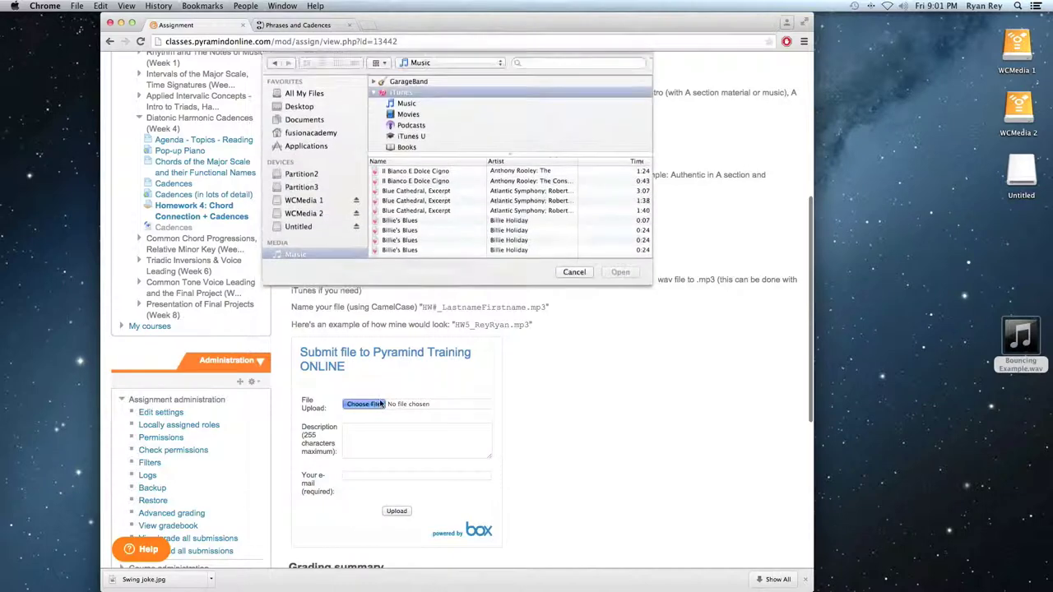
Attach the HW4 MP3, found by searching 'HW4' in the iTunes Music library, to the form.
scroll(313, 205, "down", 3)
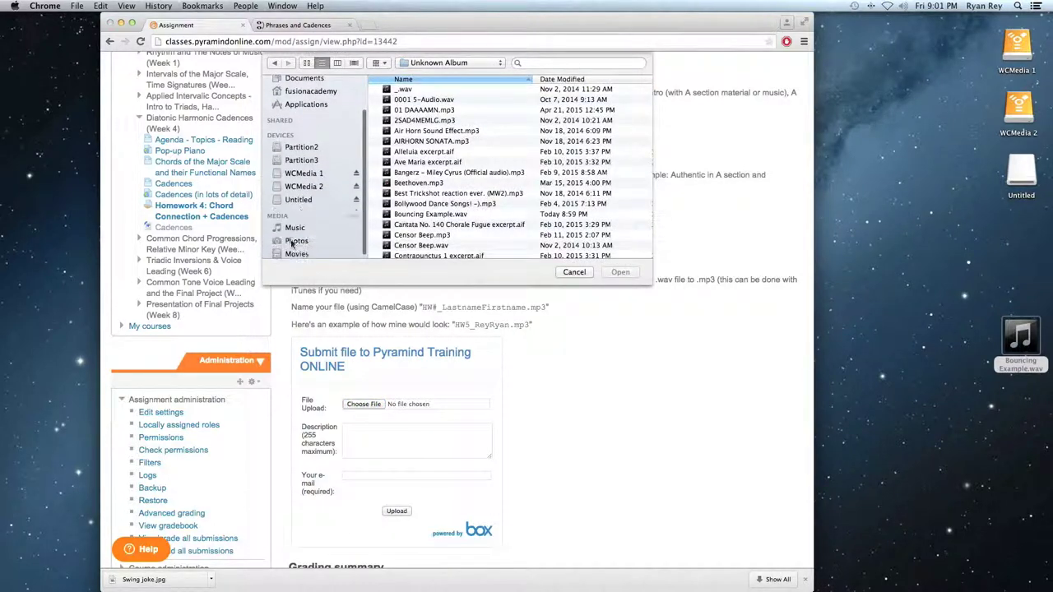
left_click(295, 225)
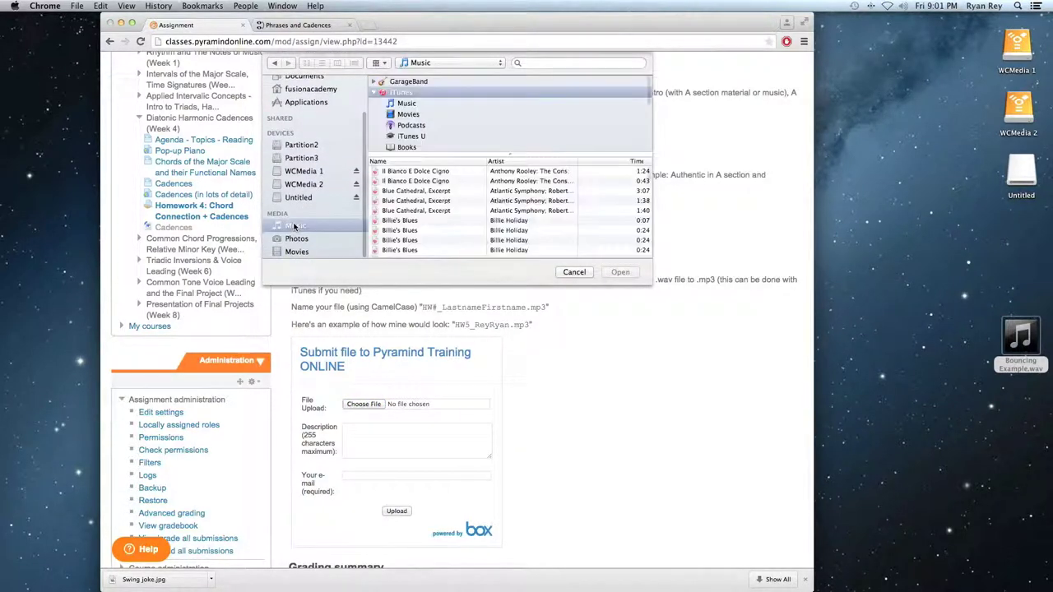
left_click(529, 61)
type("HW")
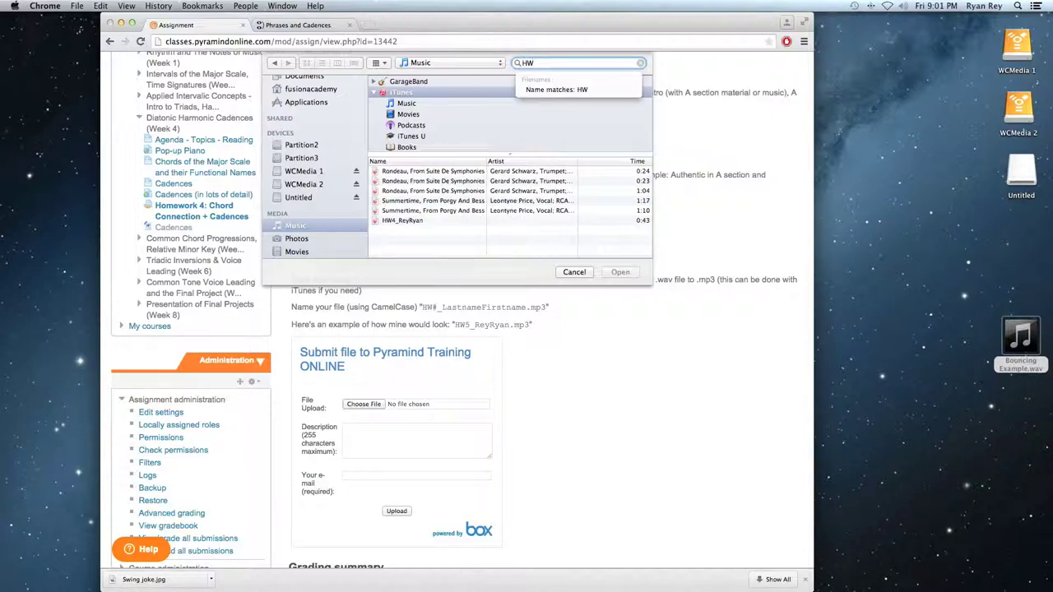
type("4")
left_click(435, 172)
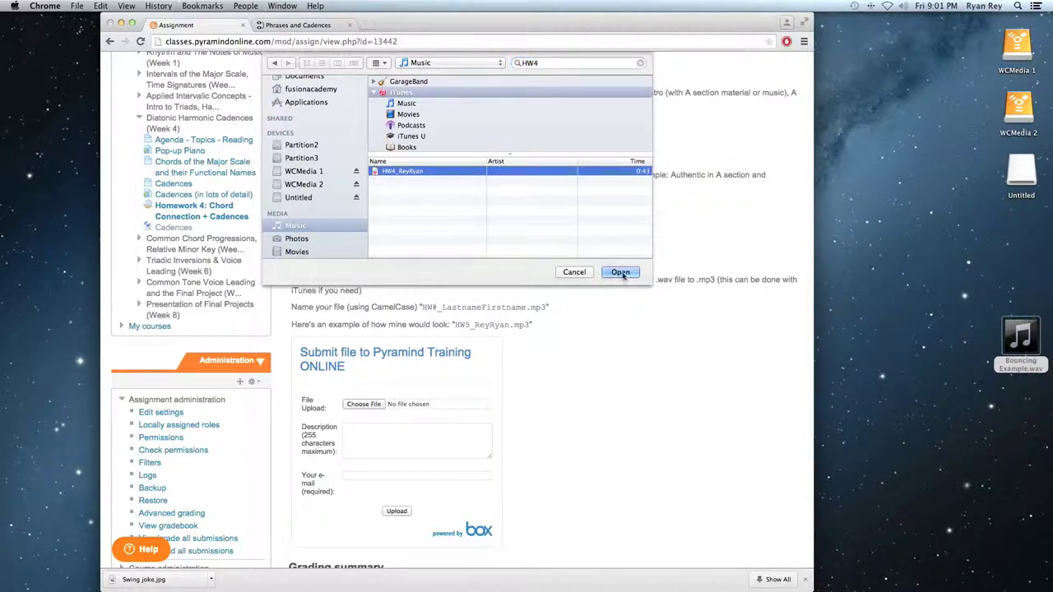
left_click(619, 272)
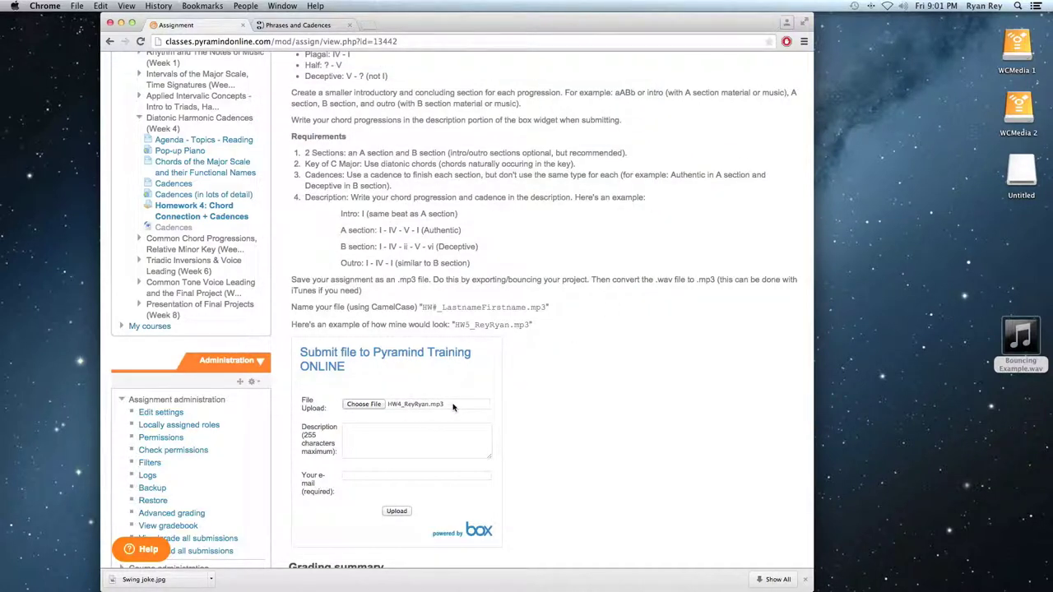
Paste the student's e-mail into the required field and upload the HW4 MP3.
left_click(416, 476)
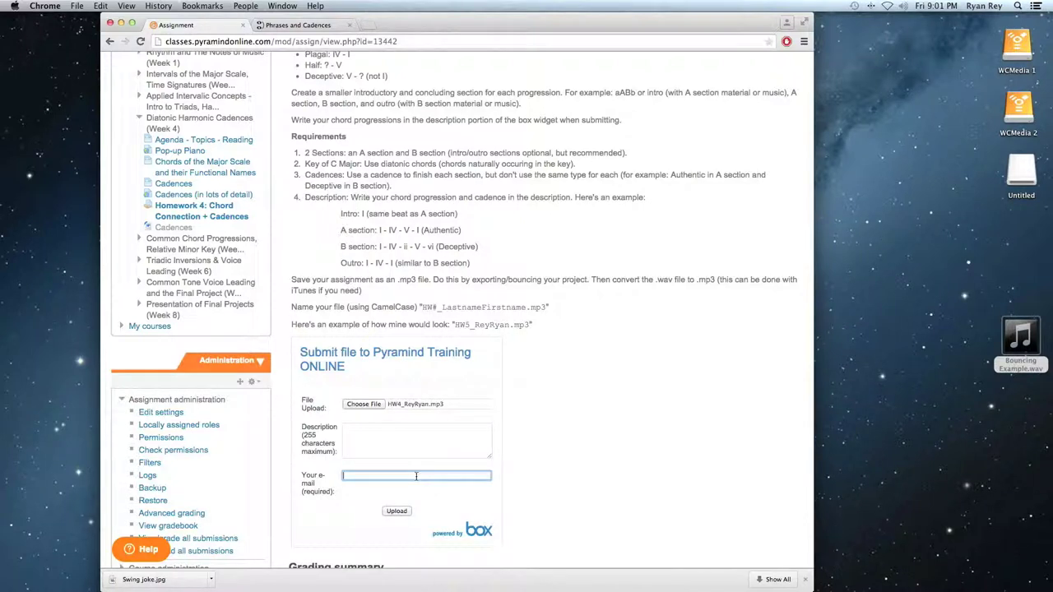
key("super+v")
left_click(395, 512)
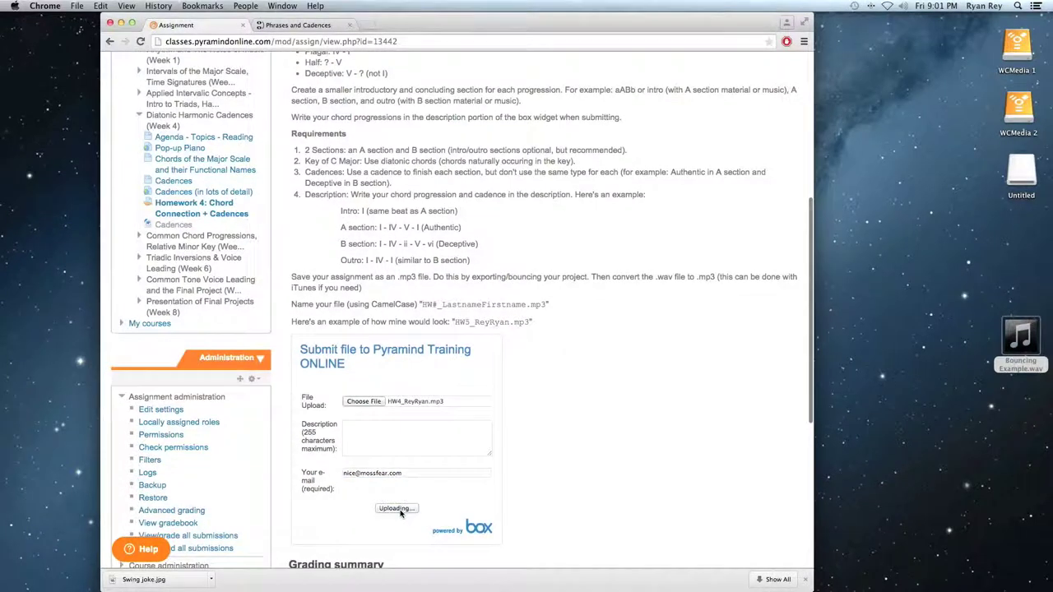